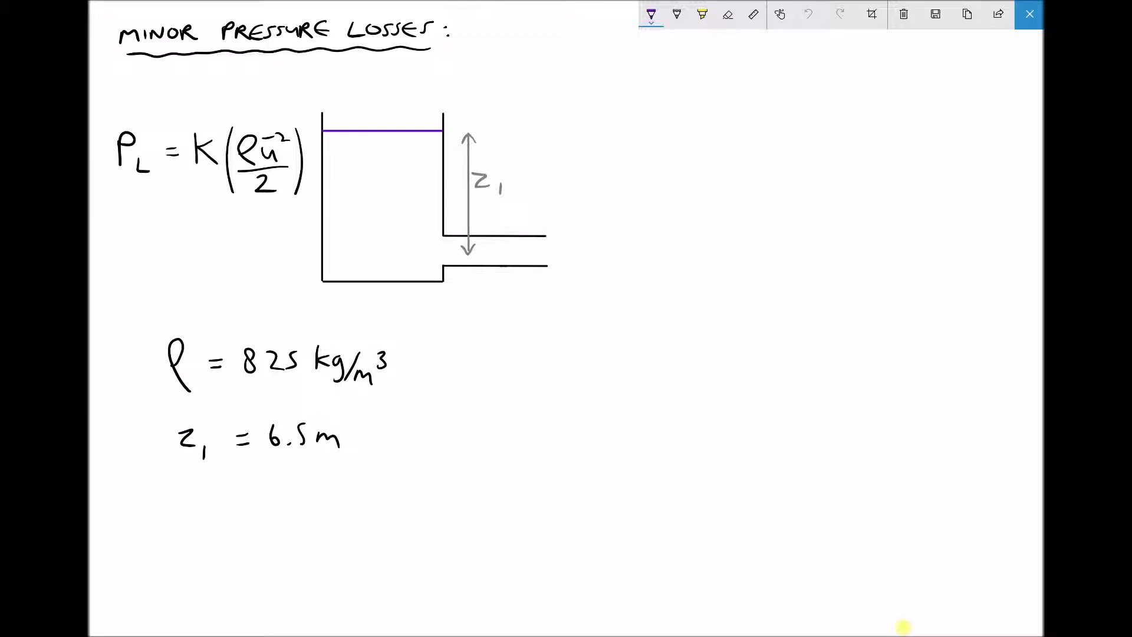
Draw a purple flow arrow inside the tank's outlet pipe for the u₂ label
{"action": "mouse_move", "coordinate": [487, 251]}
{"action": "left_mouse_down"}
{"action": "mouse_move", "coordinate": [548, 252]}
{"action": "mouse_move", "coordinate": [518, 277]}
{"action": "mouse_move", "coordinate": [518, 297]}
{"action": "mouse_move", "coordinate": [541, 302]}
{"action": "left_mouse_up"}
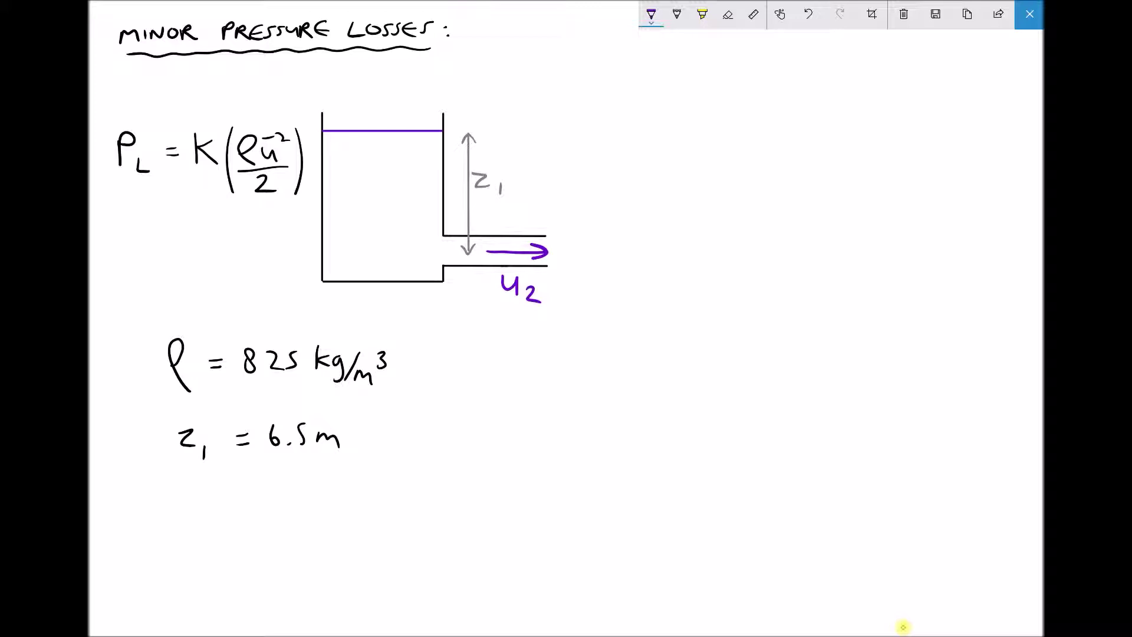
Draw three arrows onto the liquid surface, write u₁ = 0 in the tank, and begin ρgz₁
{"action": "mouse_move", "coordinate": [321, 75]}
{"action": "left_mouse_down"}
{"action": "mouse_move", "coordinate": [365, 121]}
{"action": "mouse_move", "coordinate": [366, 106]}
{"action": "mouse_move", "coordinate": [365, 122]}
{"action": "left_mouse_up"}
{"action": "left_click_drag", "start_coordinate": [388, 73], "coordinate": [392, 109]}
{"action": "left_click_drag", "start_coordinate": [446, 79], "coordinate": [420, 110]}
{"action": "mouse_move", "coordinate": [416, 96]}
{"action": "left_mouse_down"}
{"action": "mouse_move", "coordinate": [420, 109]}
{"action": "mouse_move", "coordinate": [429, 104]}
{"action": "left_mouse_up"}
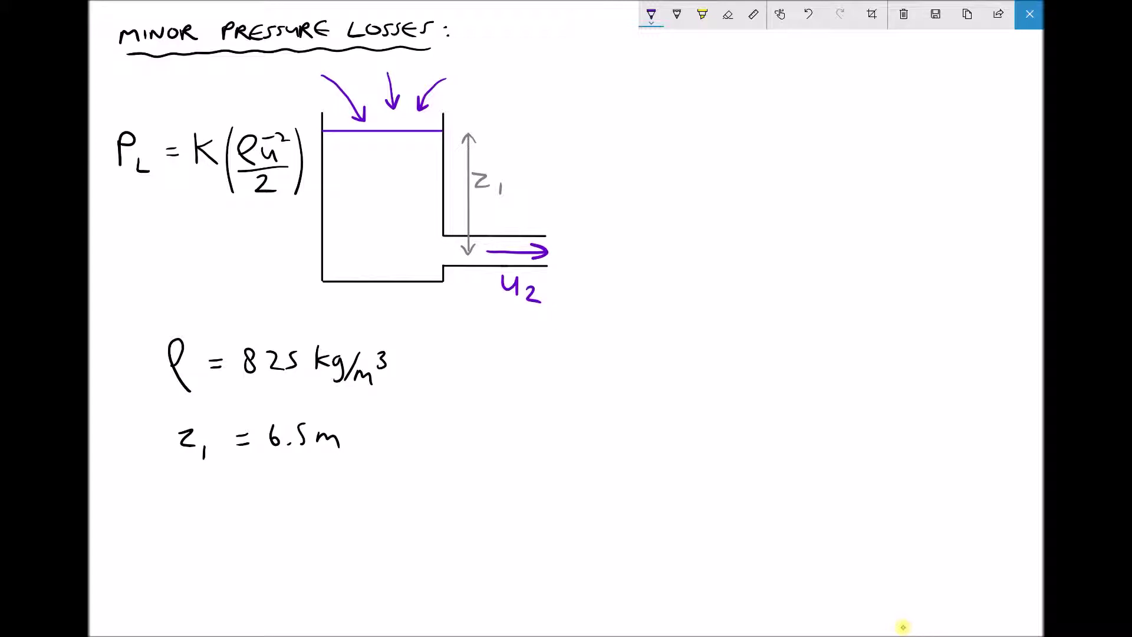
{"action": "mouse_move", "coordinate": [352, 165]}
{"action": "left_mouse_down"}
{"action": "mouse_move", "coordinate": [376, 190]}
{"action": "mouse_move", "coordinate": [402, 171]}
{"action": "mouse_move", "coordinate": [416, 183]}
{"action": "mouse_move", "coordinate": [422, 168]}
{"action": "left_mouse_up"}
{"action": "mouse_move", "coordinate": [597, 125]}
{"action": "left_mouse_down"}
{"action": "mouse_move", "coordinate": [590, 151]}
{"action": "mouse_move", "coordinate": [609, 175]}
{"action": "mouse_move", "coordinate": [655, 152]}
{"action": "mouse_move", "coordinate": [673, 174]}
{"action": "left_mouse_up"}
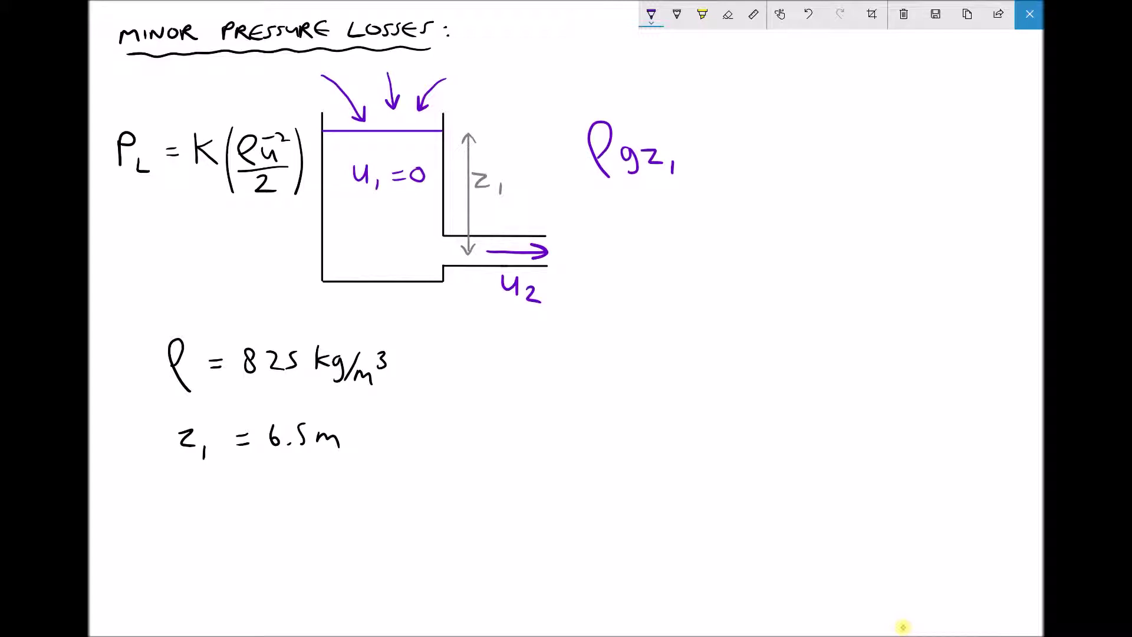
Write the equals sign after ρgz₁, undo a stray stroke, and draw arrows into the pipe exit
{"action": "left_click_drag", "start_coordinate": [717, 155], "coordinate": [729, 154]}
{"action": "key", "text": "ctrl+z"}
{"action": "left_click_drag", "start_coordinate": [598, 300], "coordinate": [571, 275]}
{"action": "mouse_move", "coordinate": [572, 275]}
{"action": "left_mouse_down"}
{"action": "mouse_move", "coordinate": [585, 277]}
{"action": "mouse_move", "coordinate": [573, 288]}
{"action": "left_mouse_up"}
{"action": "left_click_drag", "start_coordinate": [614, 250], "coordinate": [582, 250]}
{"action": "mouse_move", "coordinate": [594, 244]}
{"action": "left_mouse_down"}
{"action": "mouse_move", "coordinate": [582, 250]}
{"action": "mouse_move", "coordinate": [592, 257]}
{"action": "left_mouse_up"}
{"action": "mouse_move", "coordinate": [591, 218]}
{"action": "left_mouse_down"}
{"action": "mouse_move", "coordinate": [567, 240]}
{"action": "mouse_move", "coordinate": [580, 239]}
{"action": "left_mouse_up"}
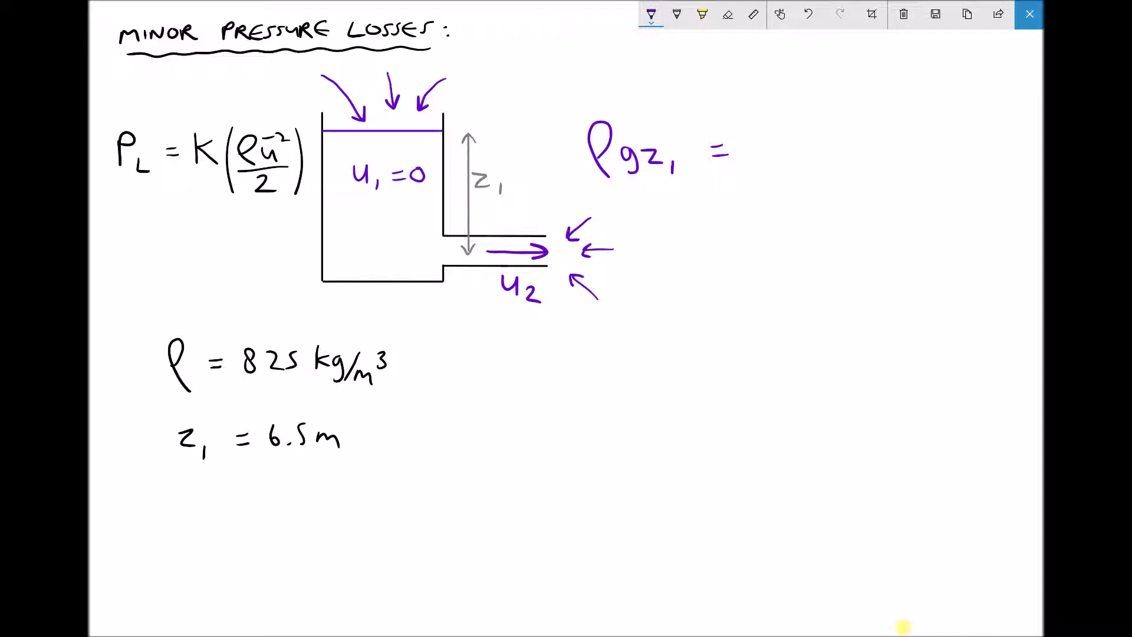
Write ρu₂²/2 followed by a plus sign after the equals sign
{"action": "mouse_move", "coordinate": [767, 146]}
{"action": "left_mouse_down"}
{"action": "mouse_move", "coordinate": [776, 136]}
{"action": "mouse_move", "coordinate": [774, 166]}
{"action": "mouse_move", "coordinate": [820, 158]}
{"action": "mouse_move", "coordinate": [825, 134]}
{"action": "left_mouse_up"}
{"action": "mouse_move", "coordinate": [768, 178]}
{"action": "left_mouse_down"}
{"action": "mouse_move", "coordinate": [820, 173]}
{"action": "mouse_move", "coordinate": [789, 187]}
{"action": "mouse_move", "coordinate": [800, 202]}
{"action": "left_mouse_up"}
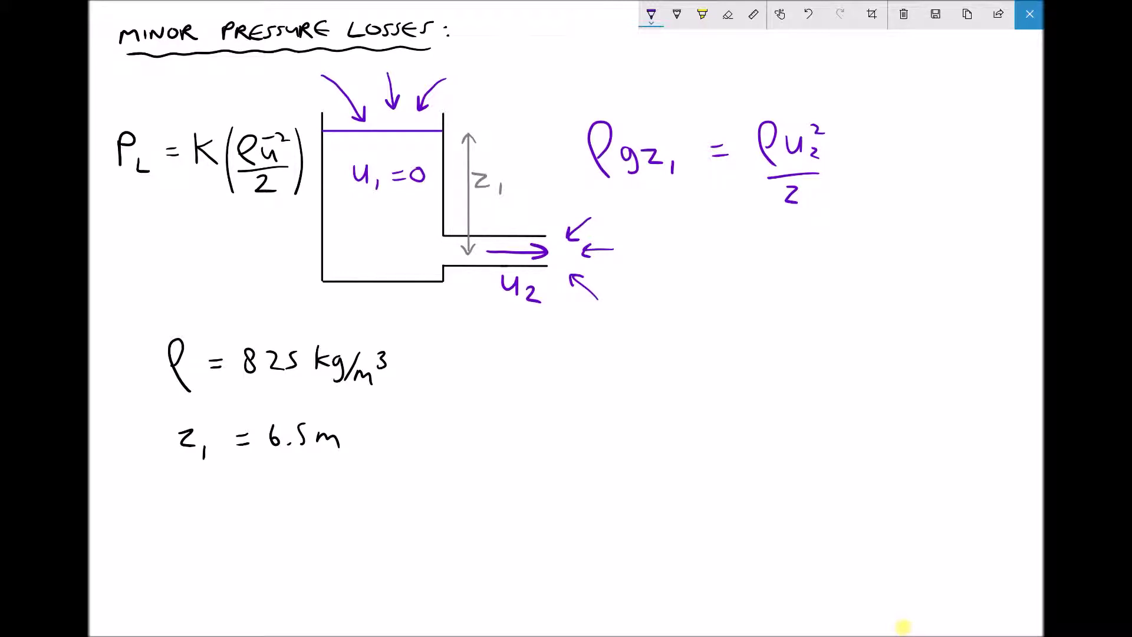
{"action": "mouse_move", "coordinate": [872, 150]}
{"action": "left_mouse_down"}
{"action": "mouse_move", "coordinate": [869, 169]}
{"action": "mouse_move", "coordinate": [884, 157]}
{"action": "left_mouse_up"}
{"action": "left_click", "coordinate": [702, 14]}
Highlight P_L yellow, add Kρū²/2 to the balance, and highlight the tank's outlet corners
{"action": "mouse_move", "coordinate": [126, 133]}
{"action": "left_mouse_down"}
{"action": "mouse_move", "coordinate": [137, 174]}
{"action": "mouse_move", "coordinate": [127, 180]}
{"action": "left_mouse_up"}
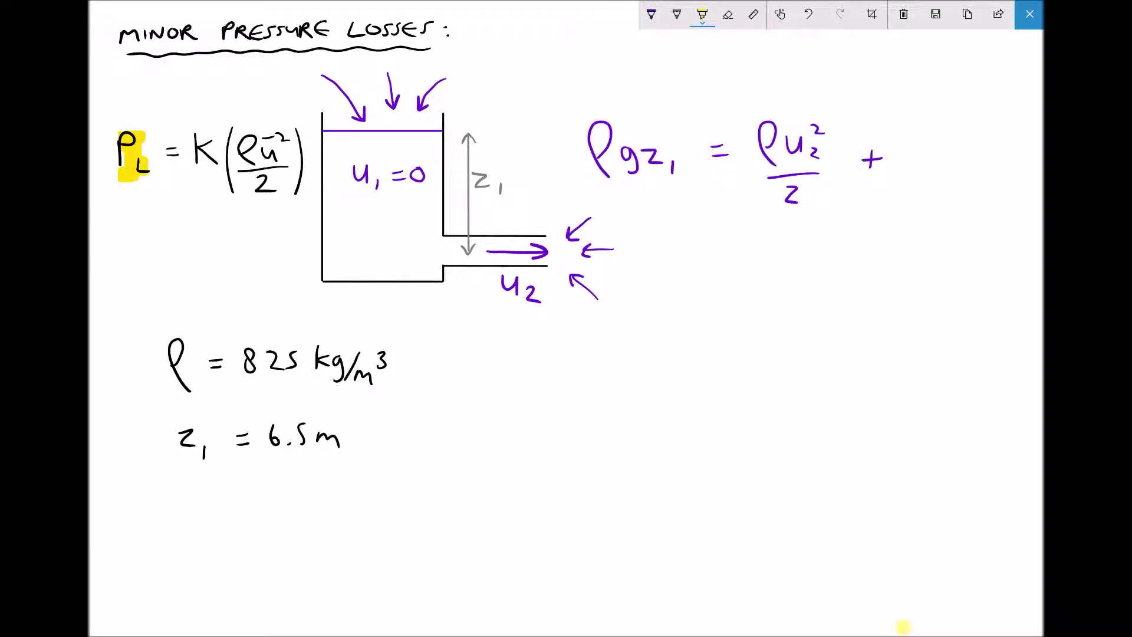
{"action": "left_click", "coordinate": [651, 14]}
{"action": "mouse_move", "coordinate": [902, 139]}
{"action": "left_mouse_down"}
{"action": "mouse_move", "coordinate": [903, 165]}
{"action": "mouse_move", "coordinate": [912, 146]}
{"action": "mouse_move", "coordinate": [913, 164]}
{"action": "mouse_move", "coordinate": [934, 148]}
{"action": "mouse_move", "coordinate": [935, 172]}
{"action": "mouse_move", "coordinate": [971, 151]}
{"action": "mouse_move", "coordinate": [977, 167]}
{"action": "mouse_move", "coordinate": [969, 148]}
{"action": "mouse_move", "coordinate": [997, 147]}
{"action": "left_mouse_up"}
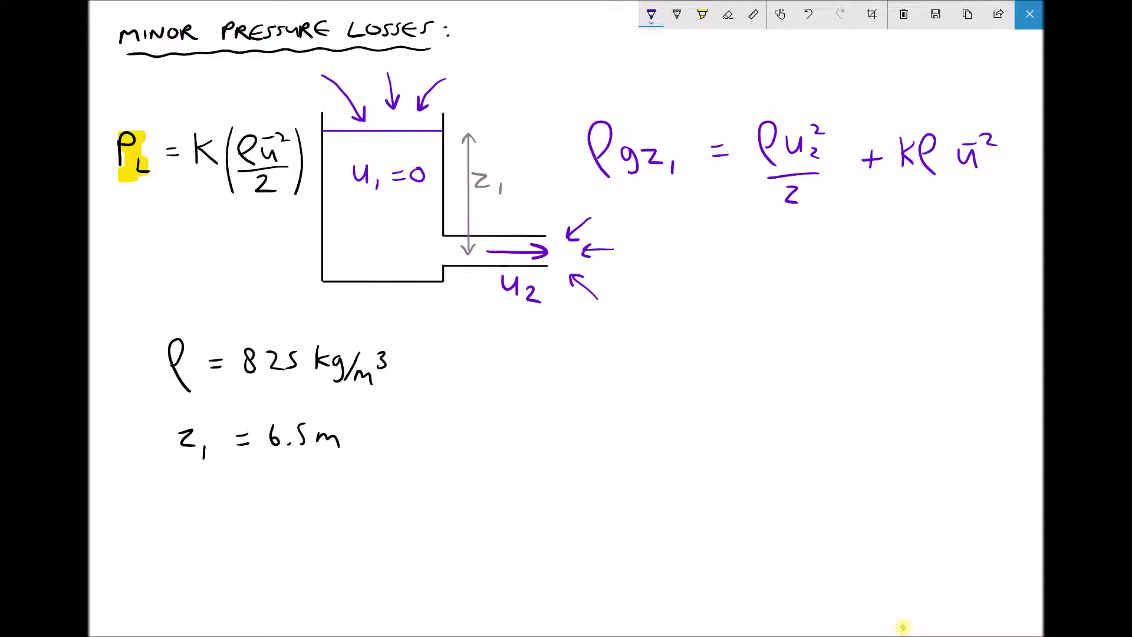
{"action": "mouse_move", "coordinate": [983, 185]}
{"action": "left_mouse_down"}
{"action": "mouse_move", "coordinate": [907, 191]}
{"action": "mouse_move", "coordinate": [960, 220]}
{"action": "left_mouse_up"}
{"action": "left_click", "coordinate": [702, 14]}
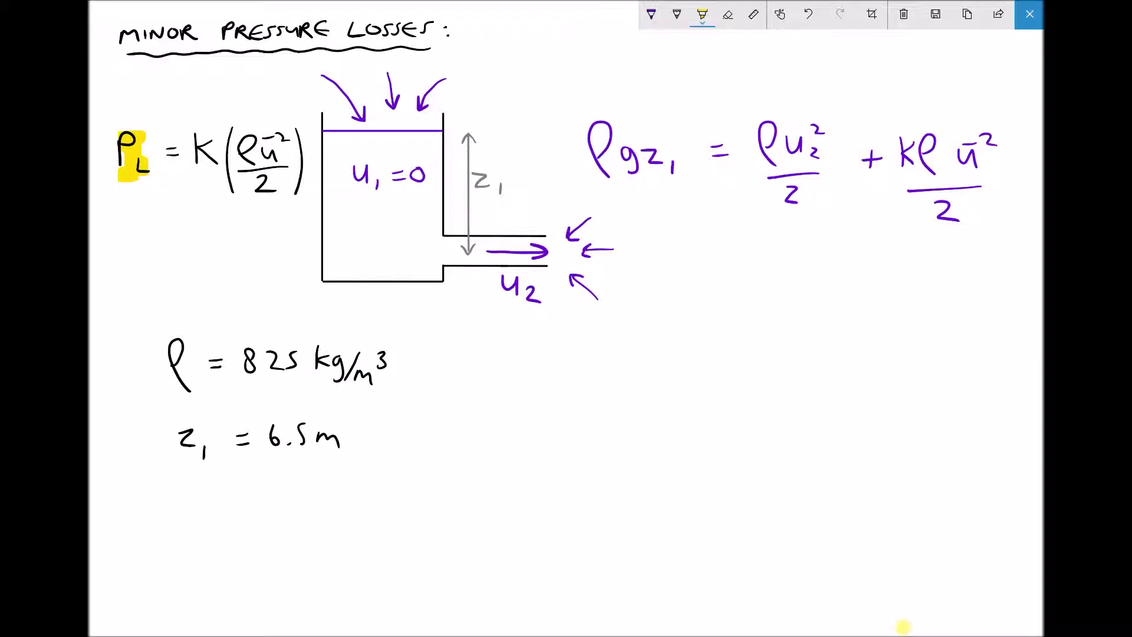
{"action": "mouse_move", "coordinate": [448, 247]}
{"action": "left_mouse_down"}
{"action": "mouse_move", "coordinate": [443, 220]}
{"action": "mouse_move", "coordinate": [444, 288]}
{"action": "left_mouse_up"}
Write K = 0.5 in purple below z₁, undoing one stroke
{"action": "left_click", "coordinate": [651, 14]}
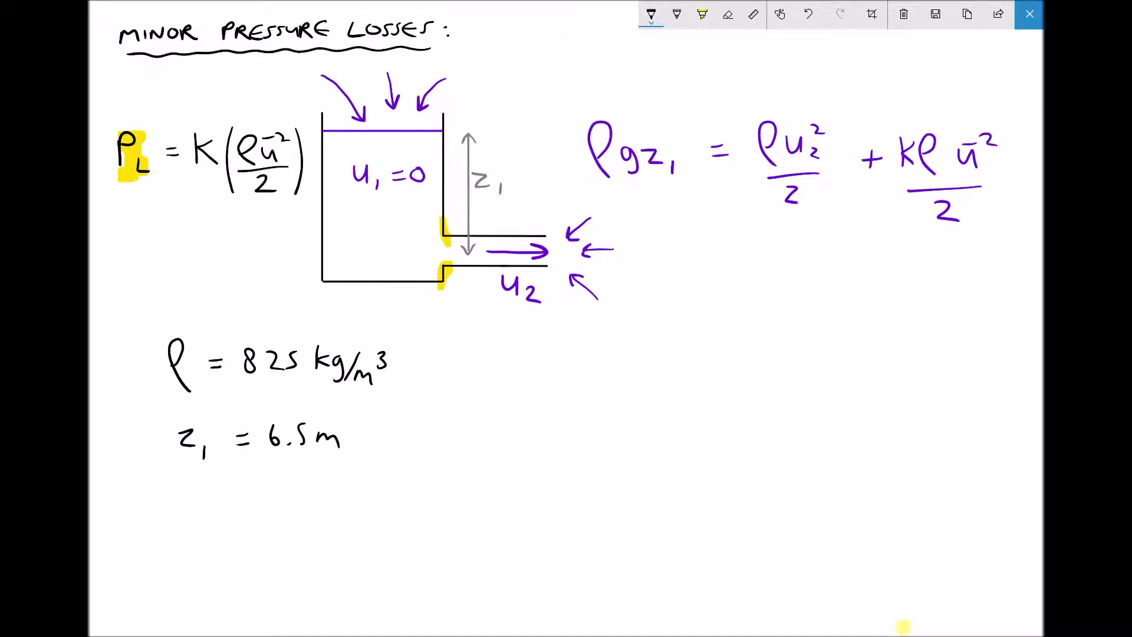
{"action": "mouse_move", "coordinate": [195, 482]}
{"action": "left_mouse_down"}
{"action": "mouse_move", "coordinate": [197, 514]}
{"action": "mouse_move", "coordinate": [214, 494]}
{"action": "mouse_move", "coordinate": [216, 513]}
{"action": "mouse_move", "coordinate": [248, 493]}
{"action": "left_mouse_up"}
{"action": "mouse_move", "coordinate": [235, 501]}
{"action": "left_mouse_down"}
{"action": "mouse_move", "coordinate": [267, 490]}
{"action": "mouse_move", "coordinate": [290, 503]}
{"action": "left_mouse_up"}
{"action": "key", "text": "ctrl+z"}
Write ū = (u₁ + u₂)/2 and ū = U below it in red
{"action": "mouse_move", "coordinate": [434, 361]}
{"action": "left_mouse_down"}
{"action": "mouse_move", "coordinate": [437, 376]}
{"action": "mouse_move", "coordinate": [452, 363]}
{"action": "mouse_move", "coordinate": [433, 353]}
{"action": "mouse_move", "coordinate": [489, 364]}
{"action": "left_mouse_up"}
{"action": "mouse_move", "coordinate": [479, 372]}
{"action": "left_mouse_down"}
{"action": "mouse_move", "coordinate": [507, 357]}
{"action": "mouse_move", "coordinate": [533, 377]}
{"action": "mouse_move", "coordinate": [549, 369]}
{"action": "left_mouse_up"}
{"action": "mouse_move", "coordinate": [545, 364]}
{"action": "left_mouse_down"}
{"action": "mouse_move", "coordinate": [581, 367]}
{"action": "mouse_move", "coordinate": [584, 354]}
{"action": "mouse_move", "coordinate": [603, 374]}
{"action": "mouse_move", "coordinate": [529, 390]}
{"action": "mouse_move", "coordinate": [570, 421]}
{"action": "left_mouse_up"}
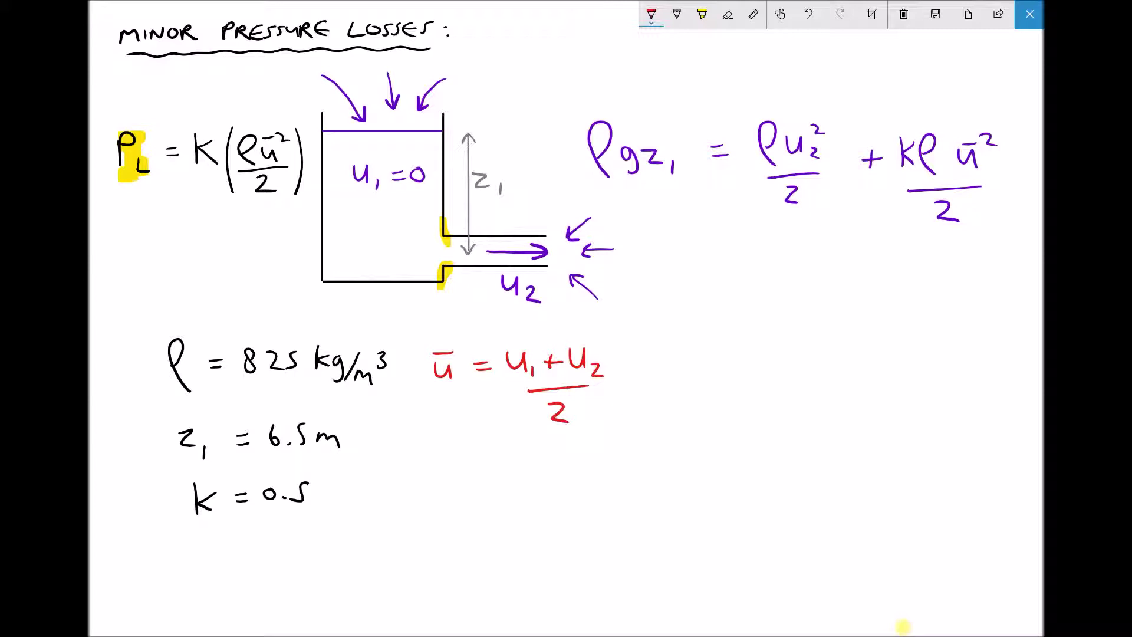
{"action": "mouse_move", "coordinate": [439, 455]}
{"action": "left_mouse_down"}
{"action": "mouse_move", "coordinate": [458, 474]}
{"action": "mouse_move", "coordinate": [457, 449]}
{"action": "mouse_move", "coordinate": [494, 462]}
{"action": "left_mouse_up"}
{"action": "mouse_move", "coordinate": [482, 471]}
{"action": "left_mouse_down"}
{"action": "mouse_move", "coordinate": [530, 472]}
{"action": "mouse_move", "coordinate": [534, 447]}
{"action": "left_mouse_up"}
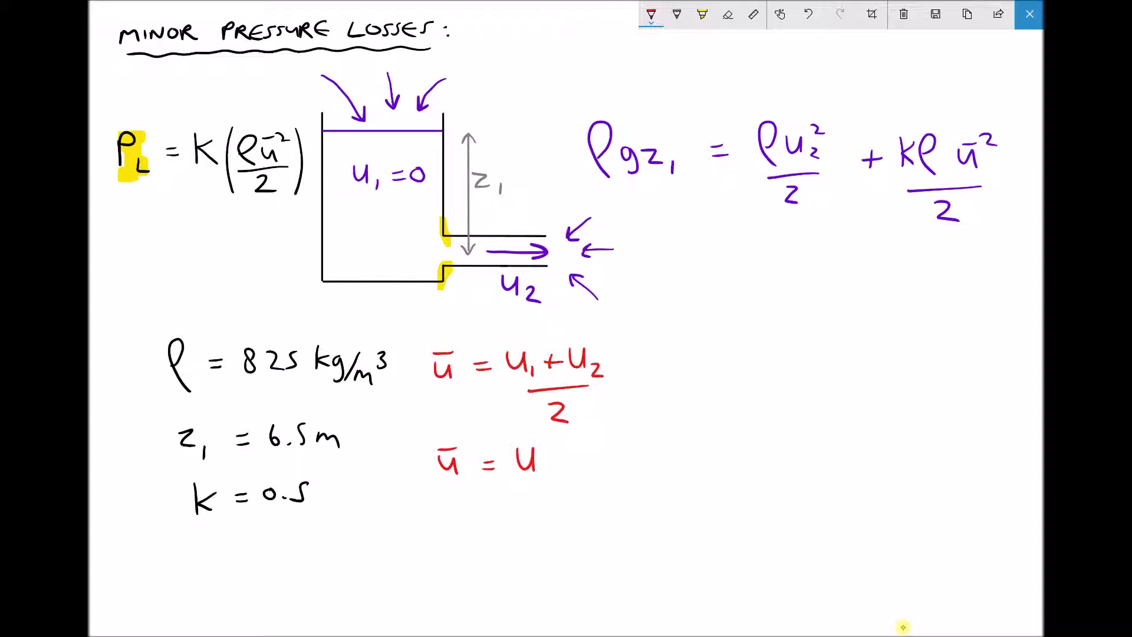